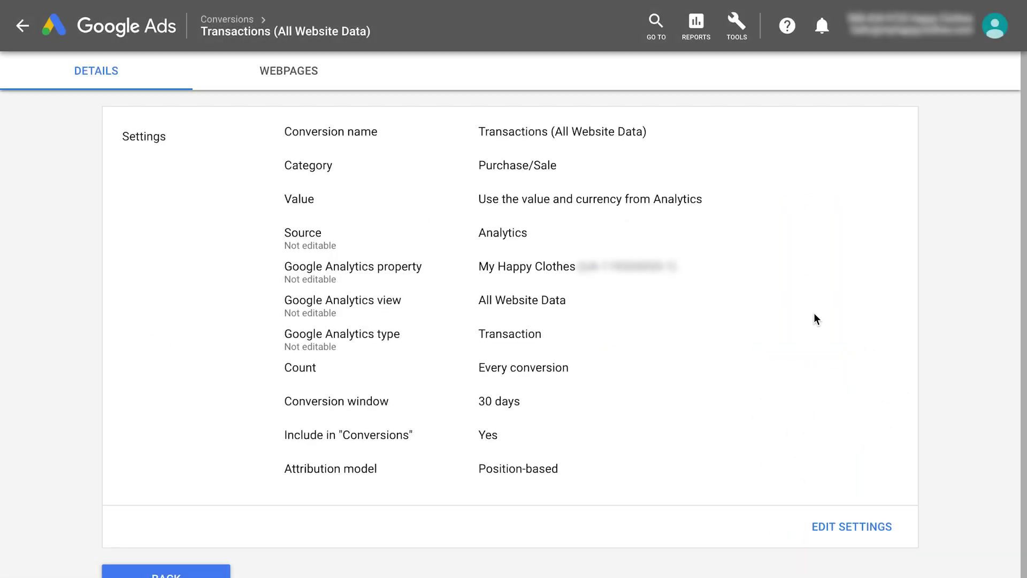
- Switch the Transactions conversion value setting to 'Use the same value for each conversion'
{"action": "left_click", "coordinate": [839, 529]}
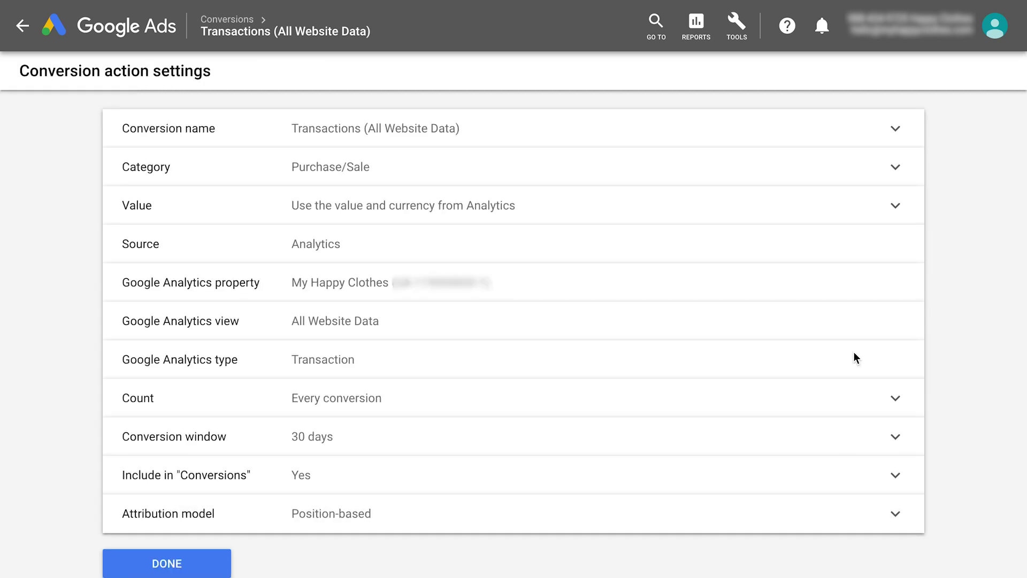
{"action": "left_click", "coordinate": [888, 205]}
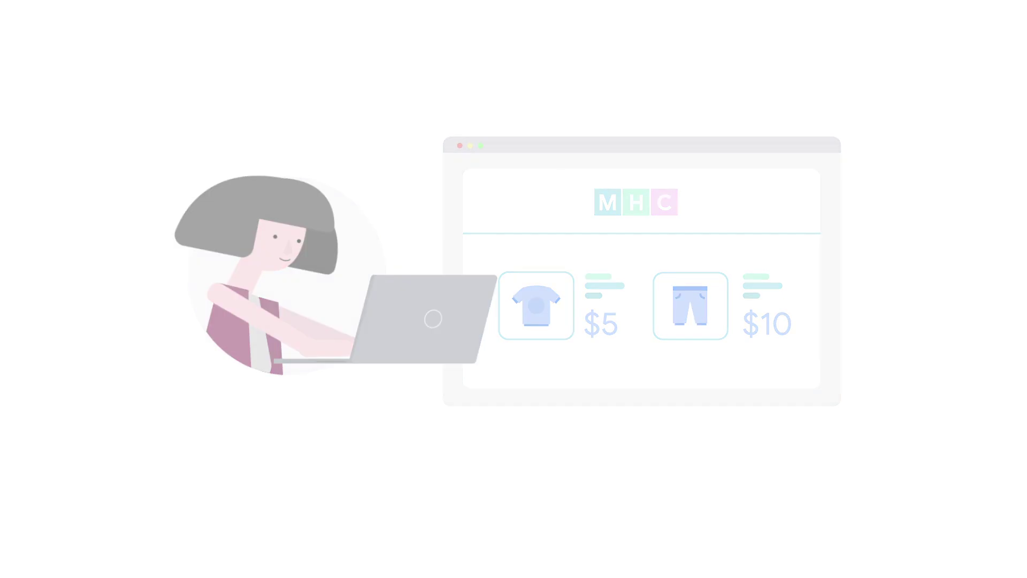
{"action": "left_click", "coordinate": [292, 254]}
- Clear the conversion value field for the fixed value of 5, then move from recommendations to the overview
{"action": "left_click", "coordinate": [445, 277]}
{"action": "key", "text": "BackSpace"}
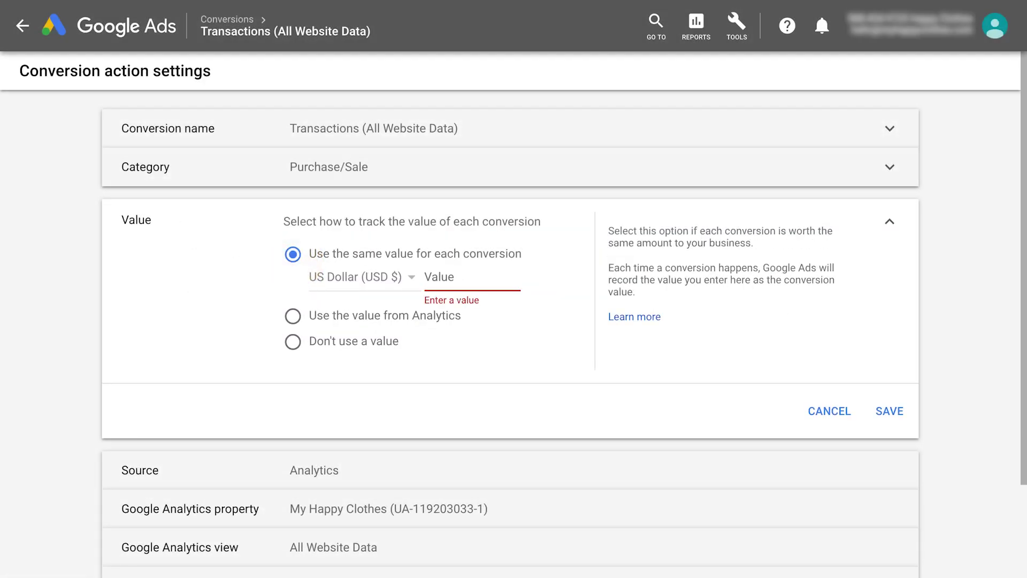
{"action": "type", "text": "5"}
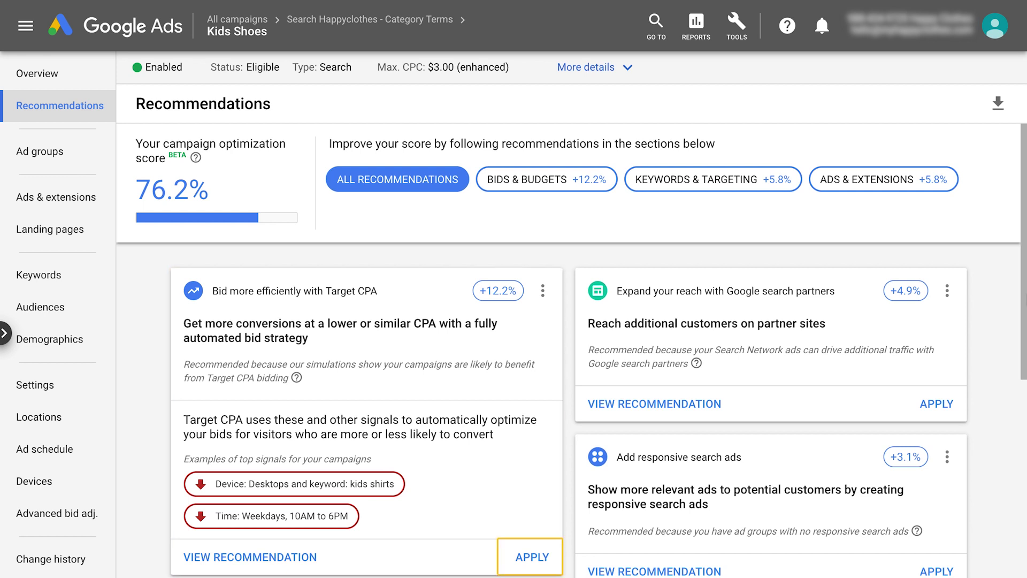
{"action": "left_click", "coordinate": [78, 81]}
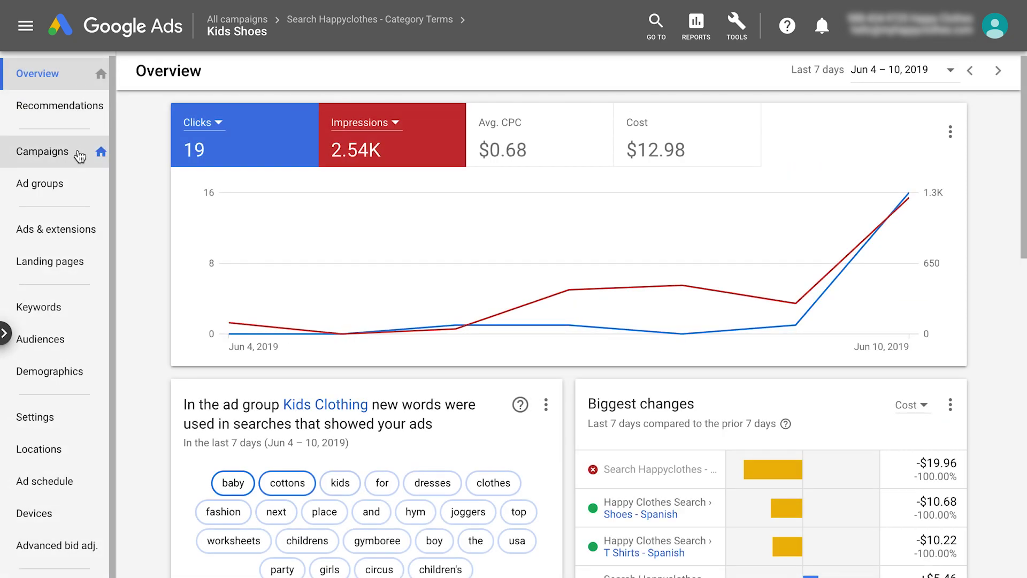
- Select the Search Happyclothes - Category Terms campaign and choose Target CPA as its new bid strategy
{"action": "left_click", "coordinate": [79, 156]}
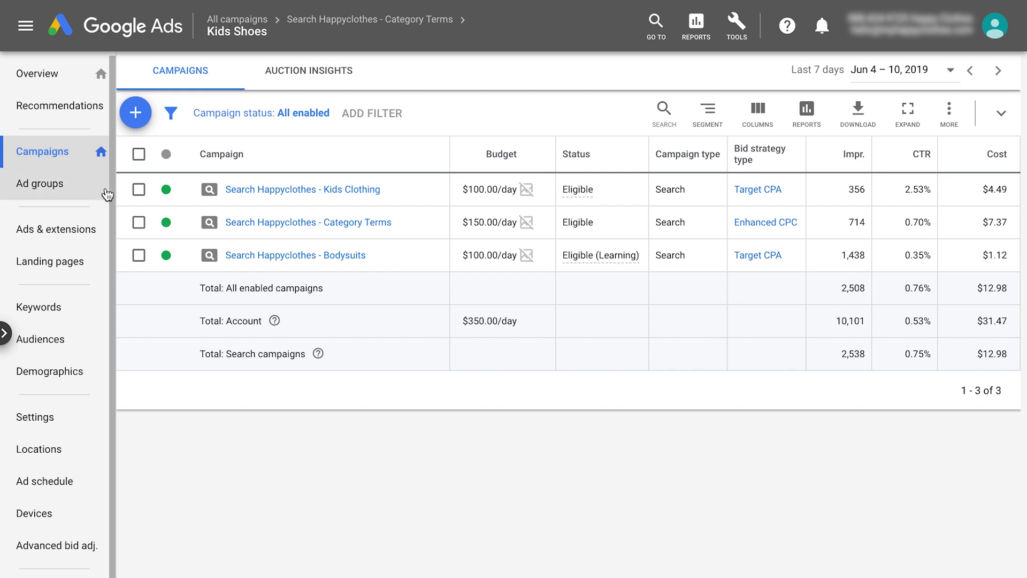
{"action": "left_click", "coordinate": [138, 222]}
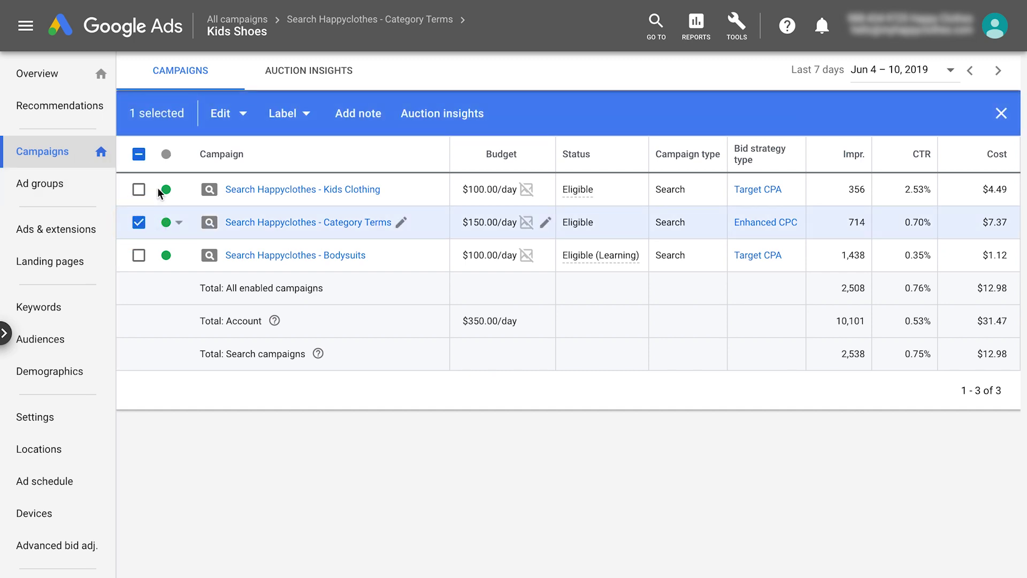
{"action": "left_click", "coordinate": [241, 113]}
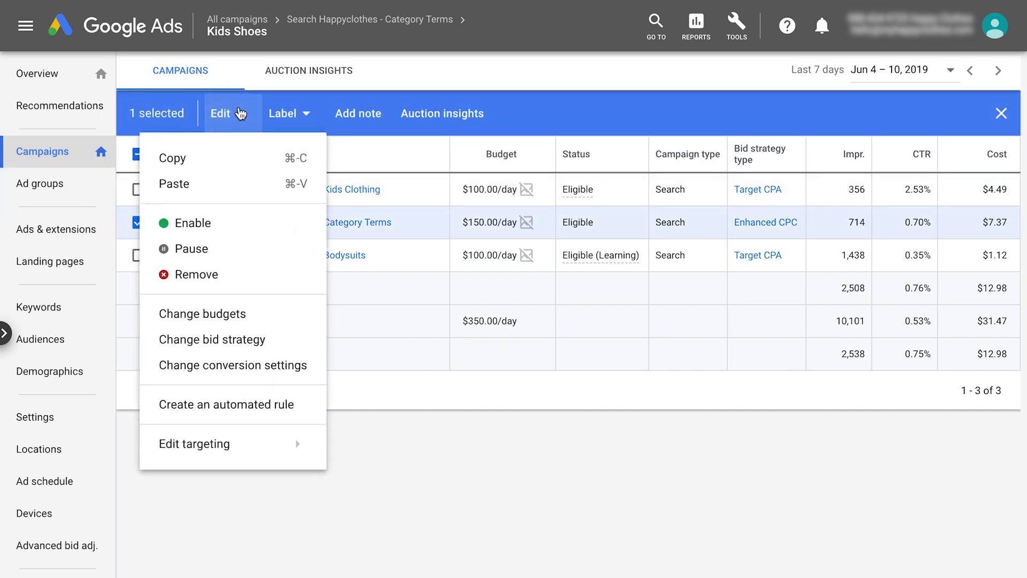
{"action": "left_click", "coordinate": [234, 344]}
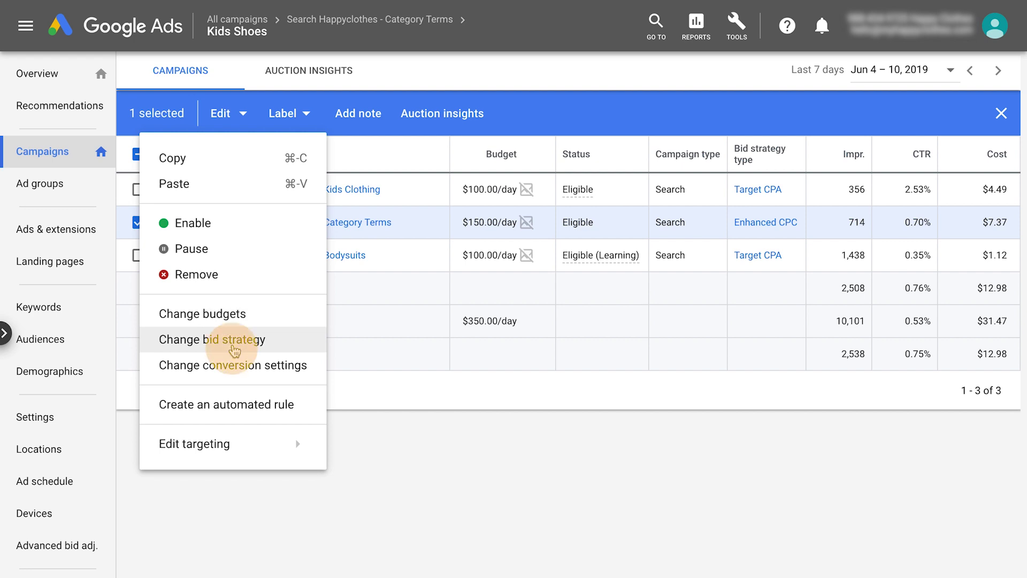
{"action": "left_click", "coordinate": [223, 218]}
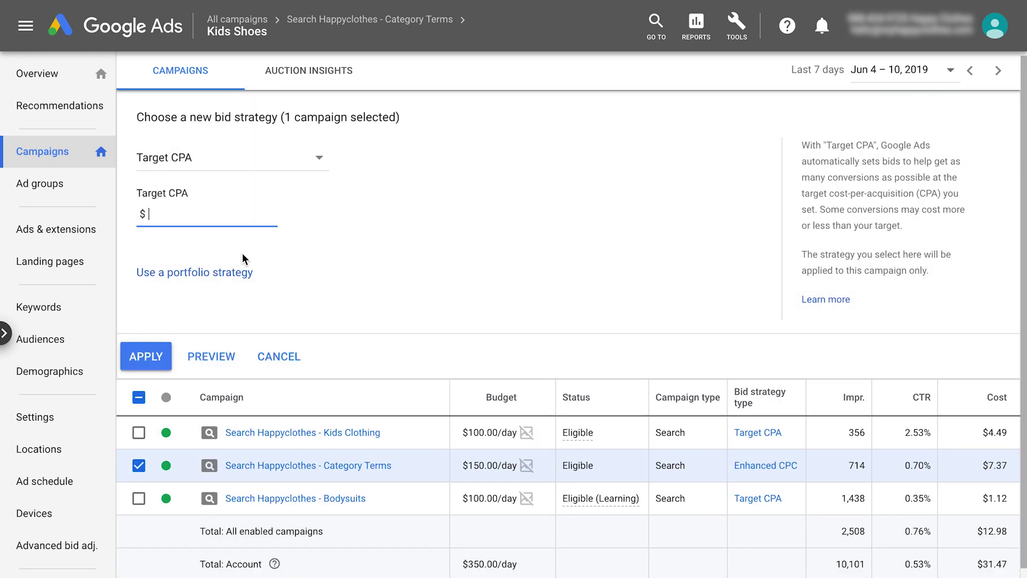
{"action": "type", "text": "3.5"}
- Apply Target CPA to Category Terms and view its bid strategy report with the $5.00 target
{"action": "left_click", "coordinate": [165, 355]}
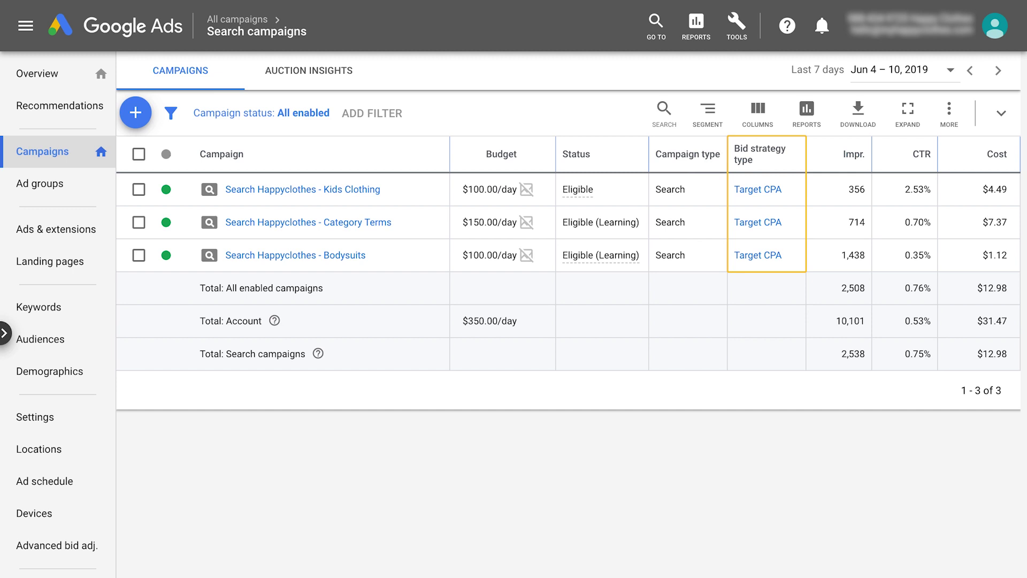
{"action": "left_click", "coordinate": [754, 223]}
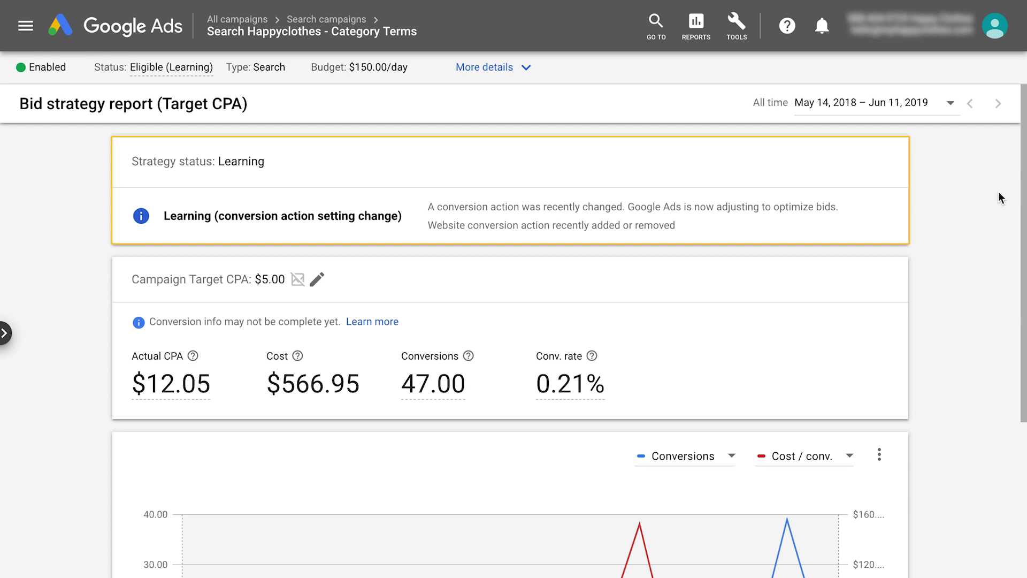
{"action": "scroll", "coordinate": [998, 198], "scroll_direction": "down", "scroll_amount": 2}
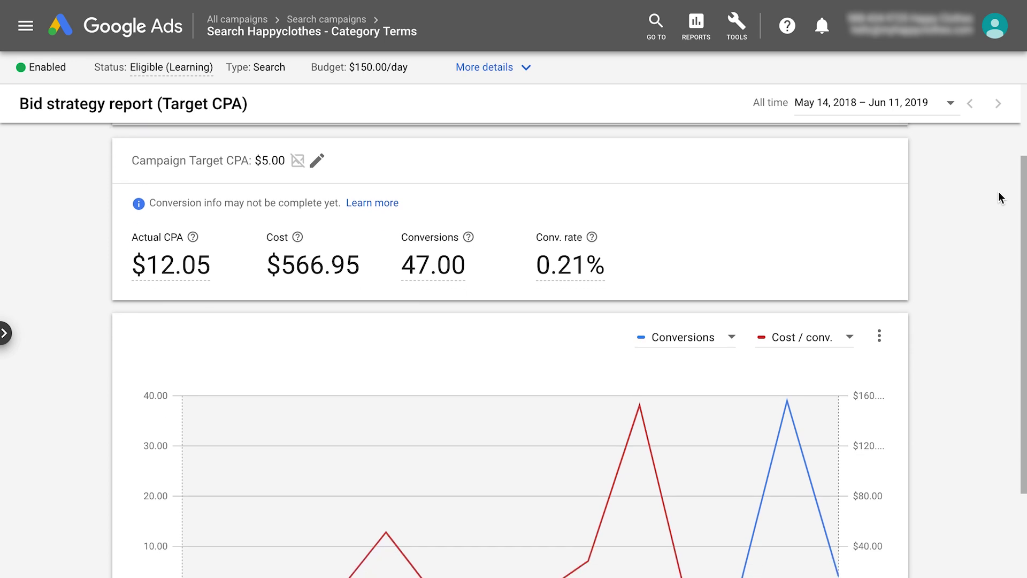
{"action": "scroll", "coordinate": [998, 198], "scroll_direction": "down", "scroll_amount": 2}
{"action": "scroll", "coordinate": [999, 198], "scroll_direction": "down", "scroll_amount": 1}
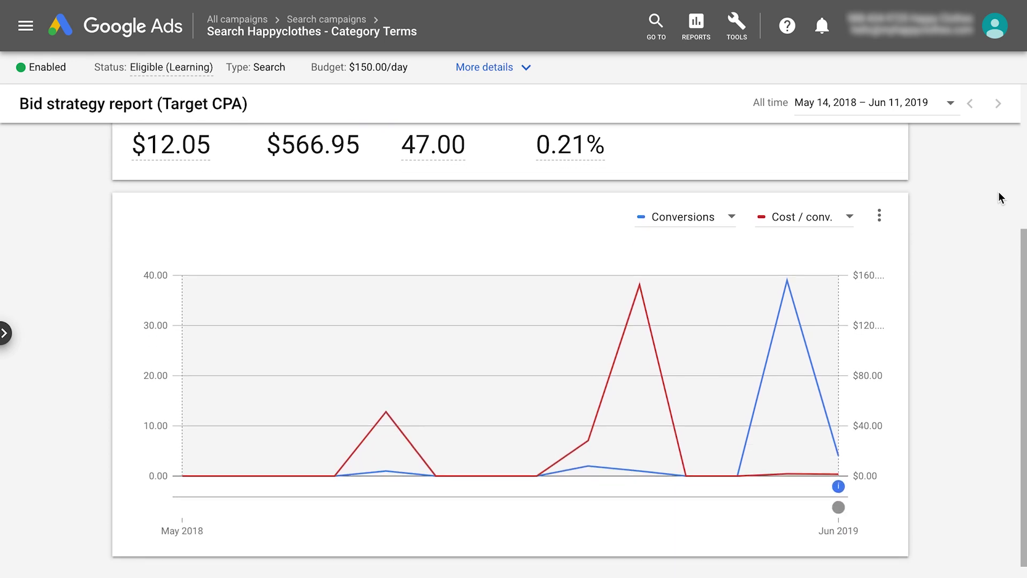